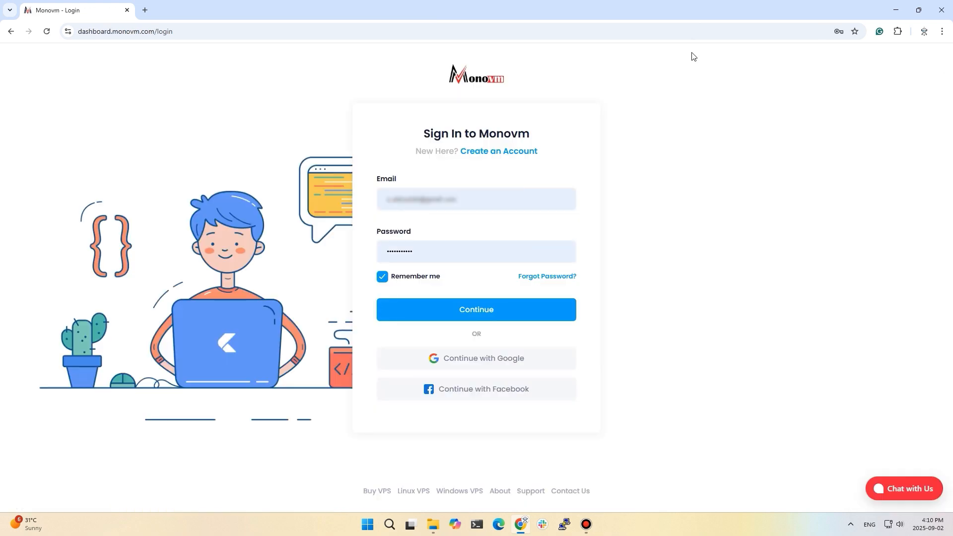
Step: Sign in to MonoVM and open the Titan Pro Trial service details from Services
left_click(455, 310)
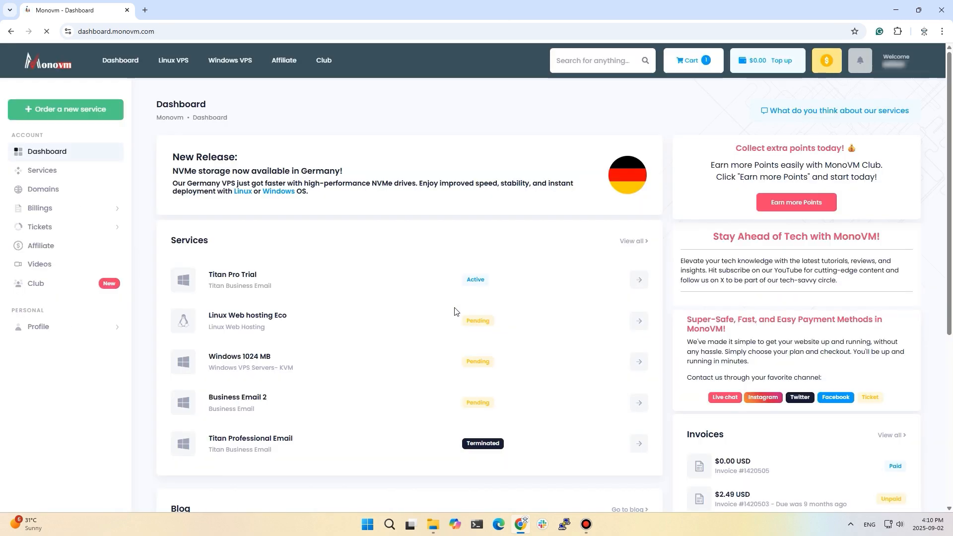
left_click(48, 170)
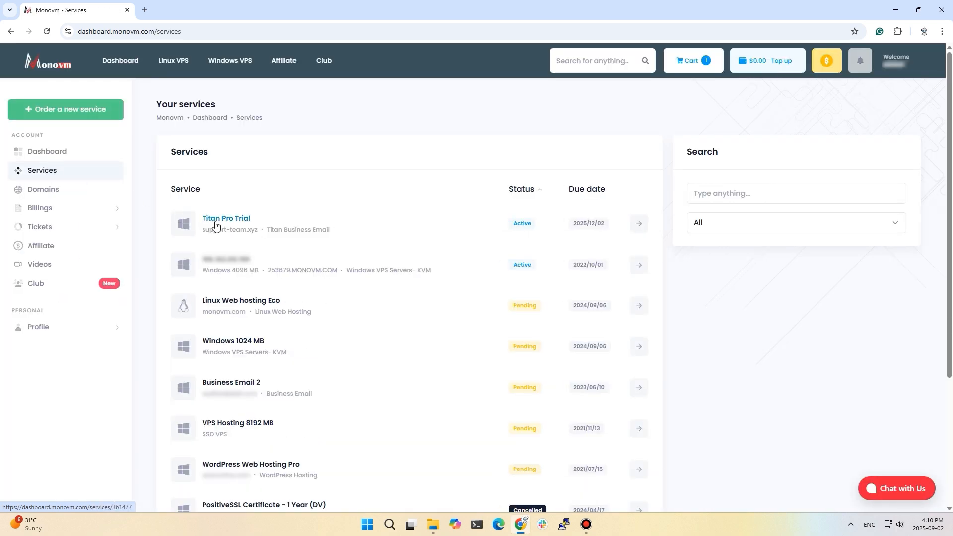
left_click(639, 224)
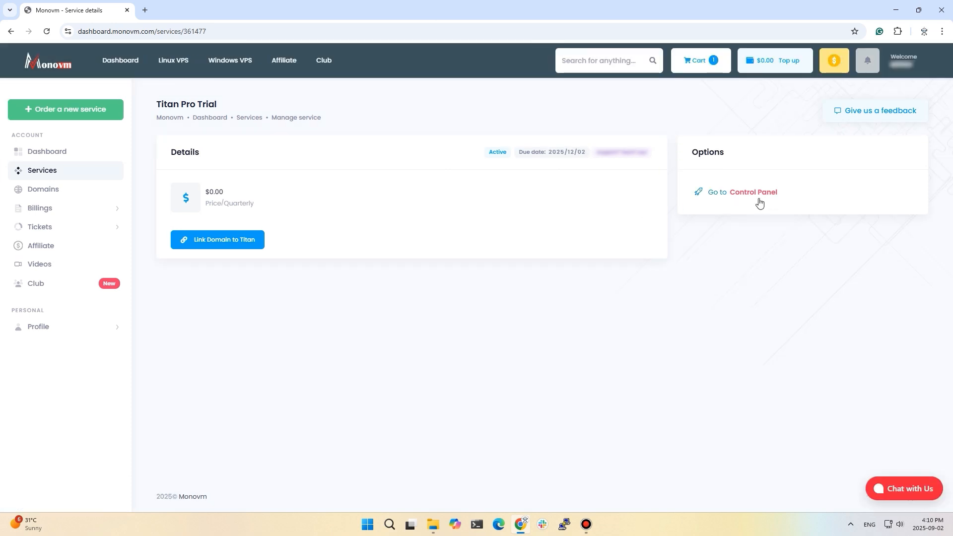
Step: Open the Titan plan's control panel and start a new email account under Email Accounts
left_click(761, 195)
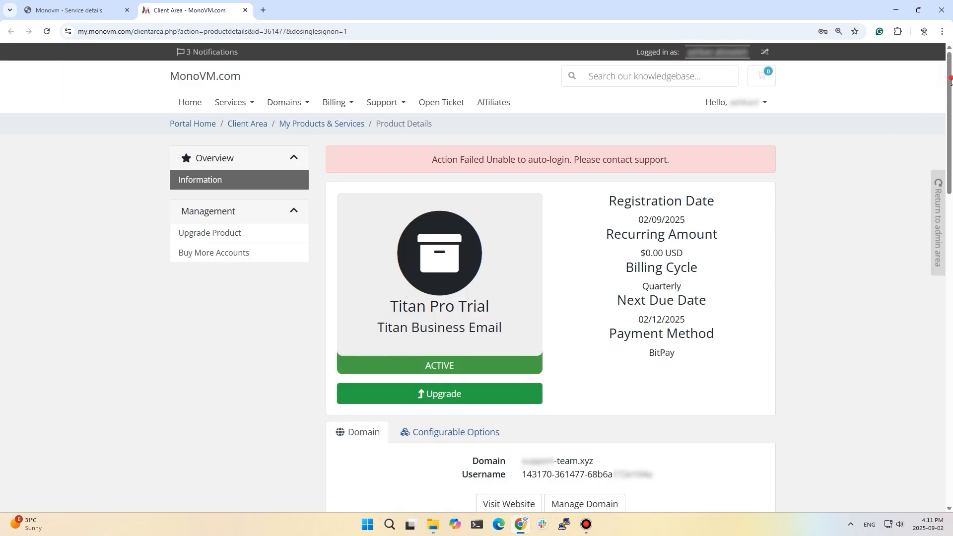
left_click_drag(950, 80, 947, 218)
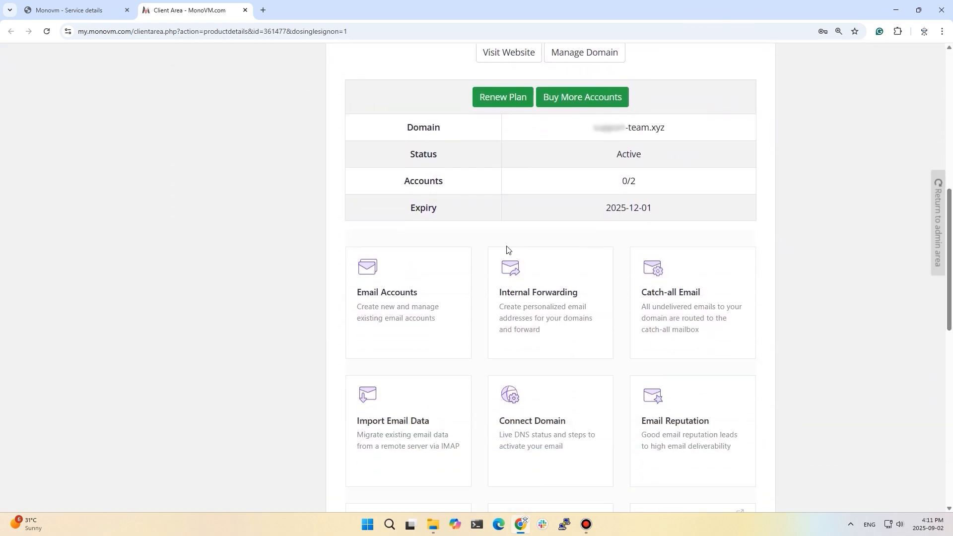
left_click(374, 276)
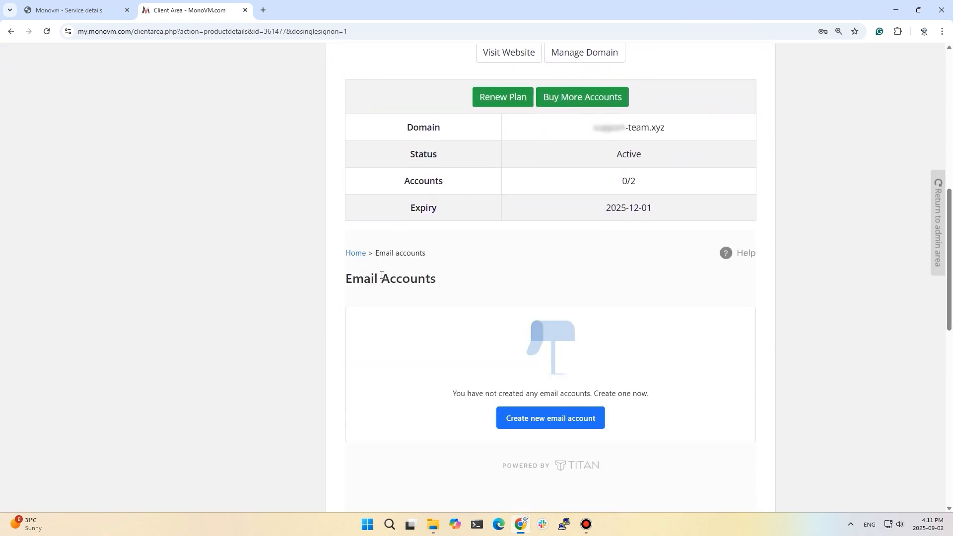
left_click(552, 423)
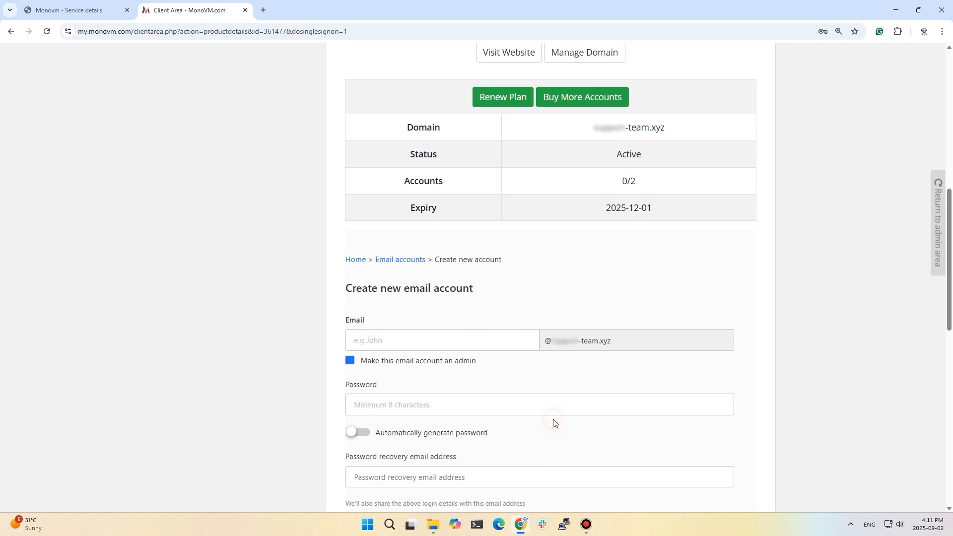
Step: Create the 'admin' email account with a pasted password and dismiss the save-password prompt
left_click(417, 341)
type("admin")
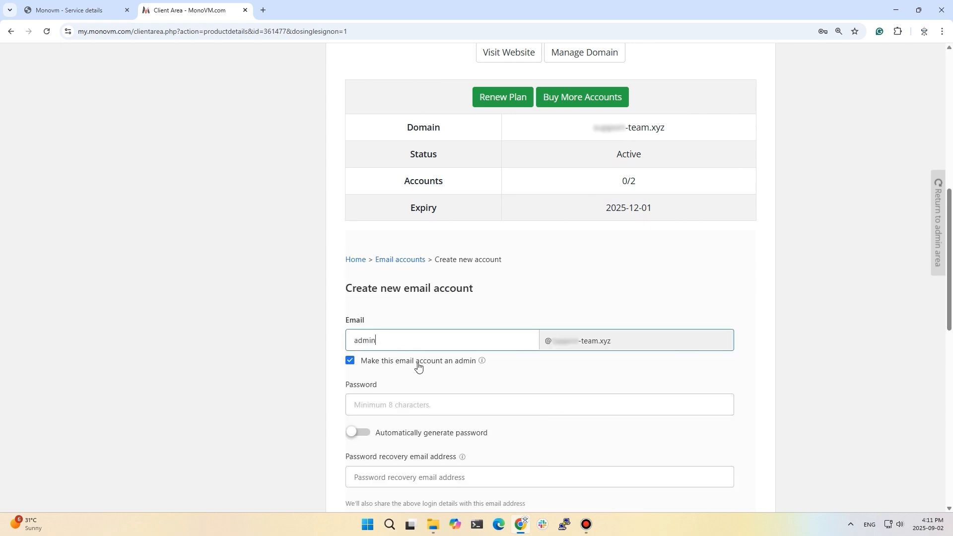
left_click(395, 404)
key("ctrl+v")
scroll(249, 400, "down", 5)
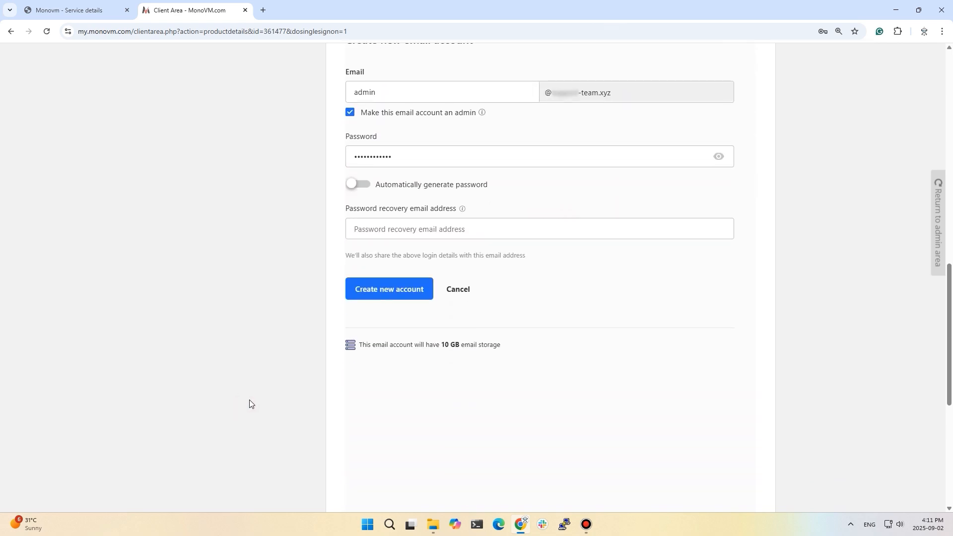
left_click(367, 291)
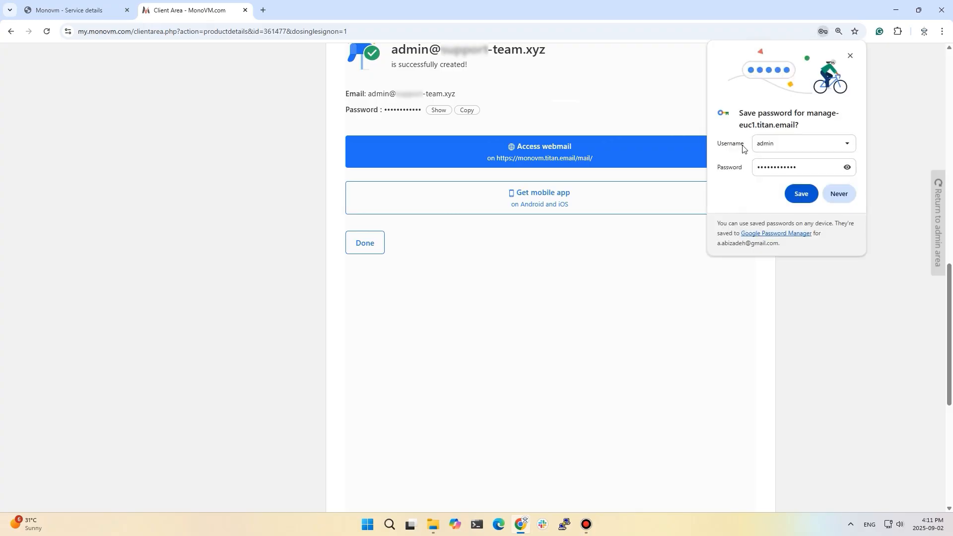
left_click(851, 56)
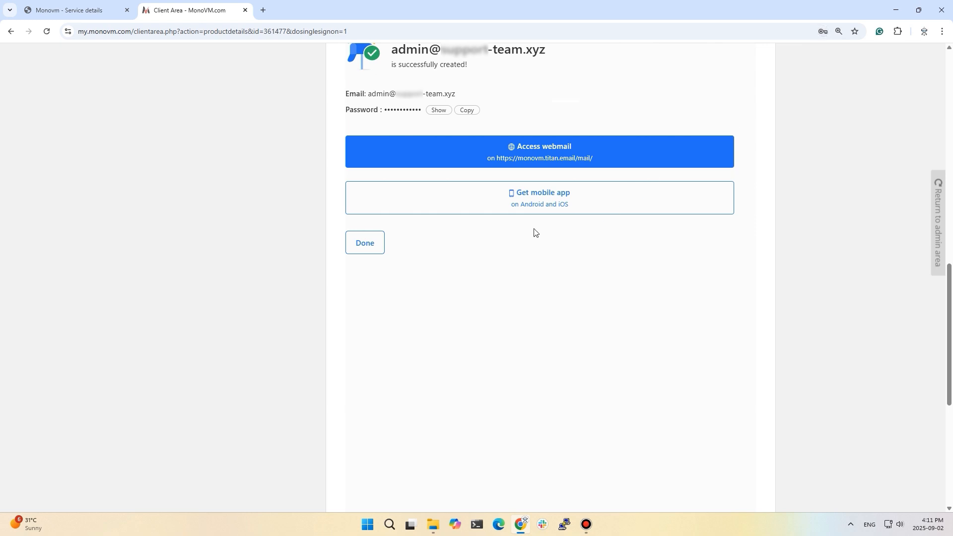
left_click(527, 159)
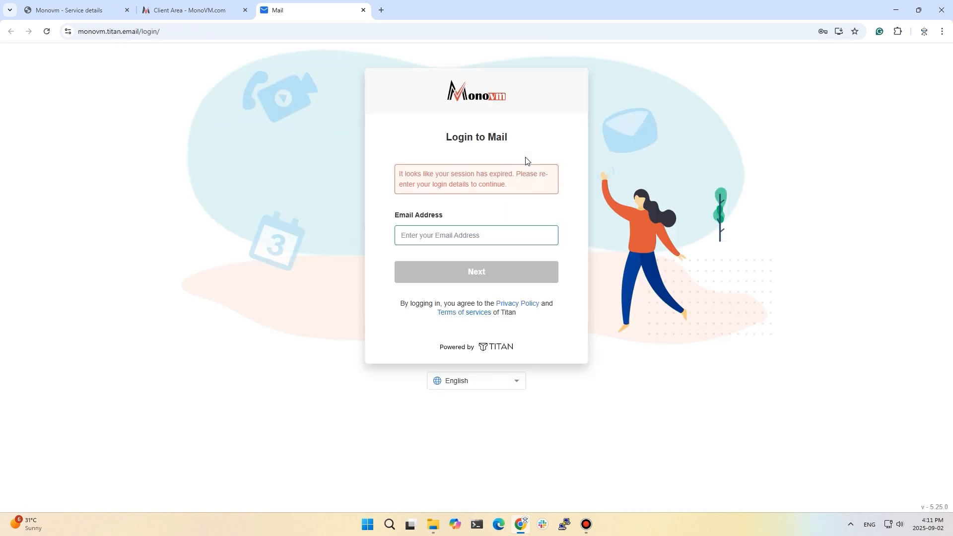
Step: Log in to Titan Mail as admin with its password, skipping the recovery email
left_click(477, 273)
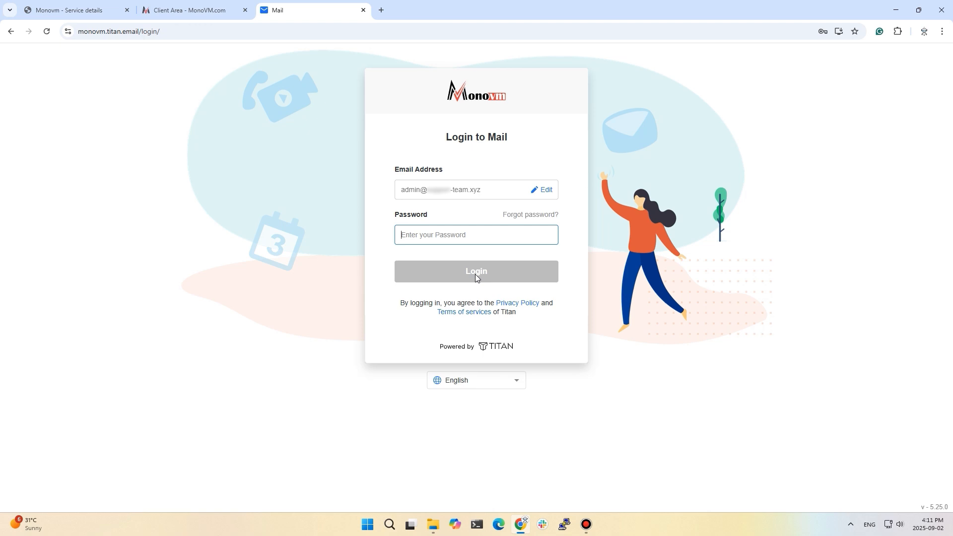
left_click(397, 276)
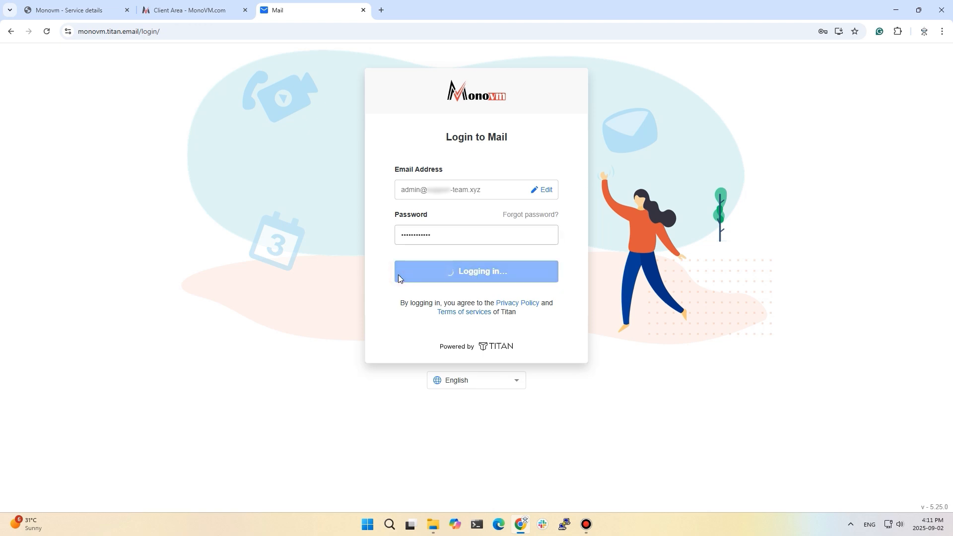
left_click(476, 324)
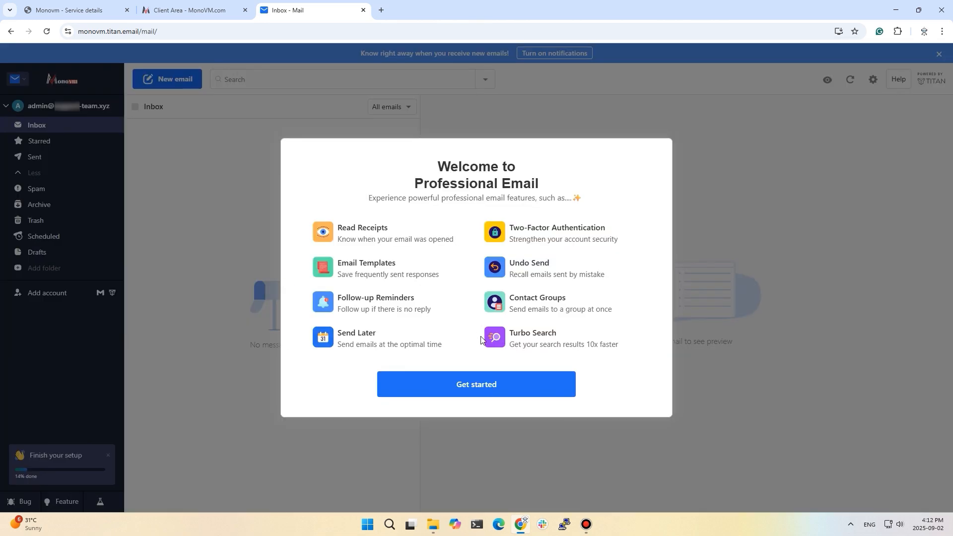
Step: Skip the welcome prompts: profile, Gmail import, signature, viewing preference, app download and first email
left_click(468, 390)
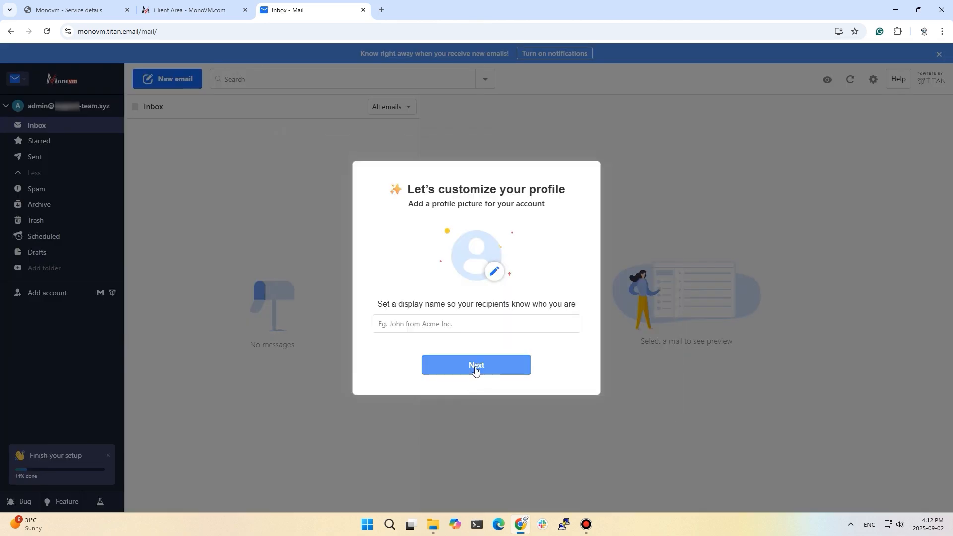
left_click(462, 327)
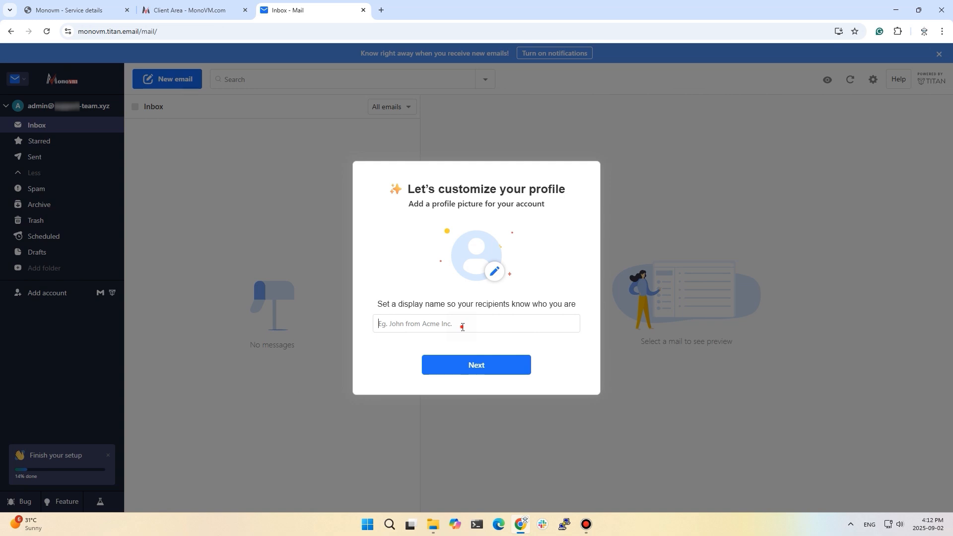
left_click(518, 359)
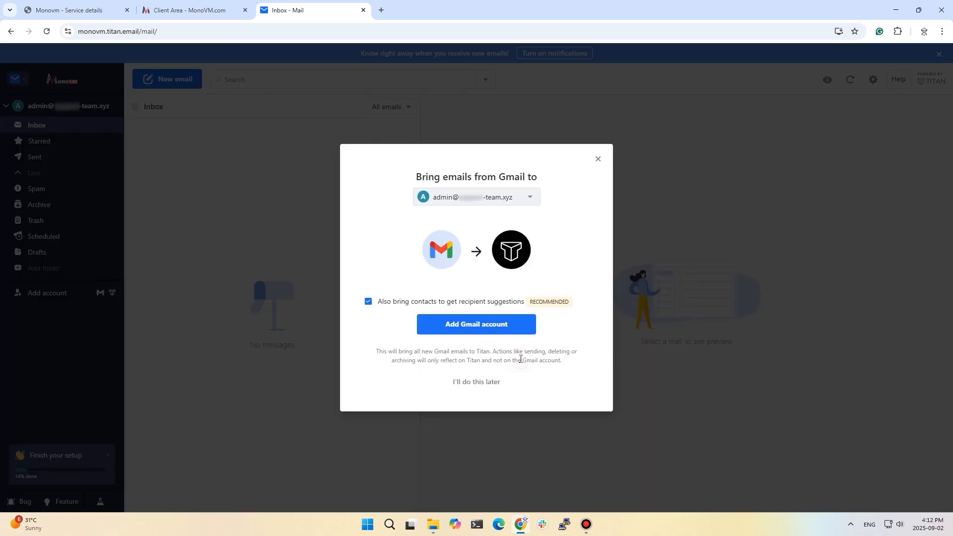
left_click(476, 385)
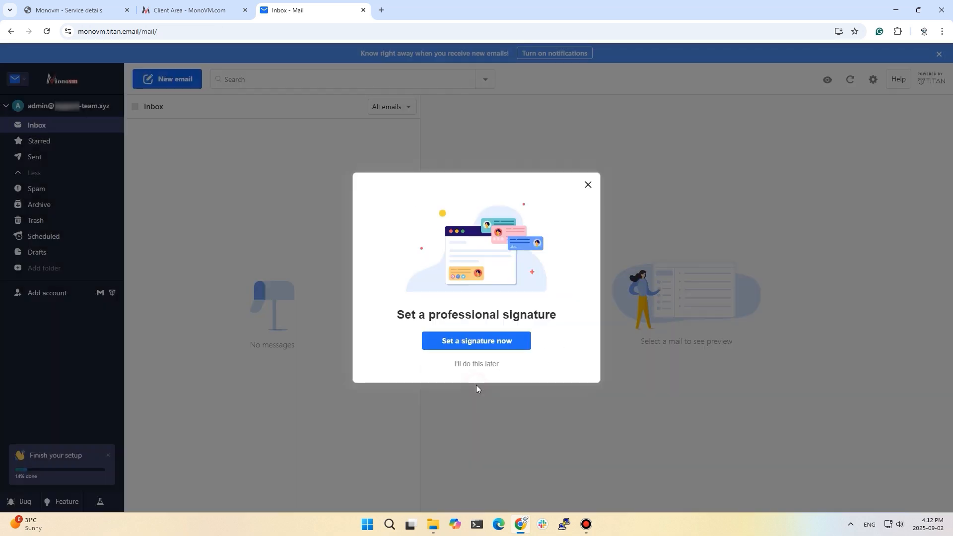
left_click(472, 367)
left_click(469, 392)
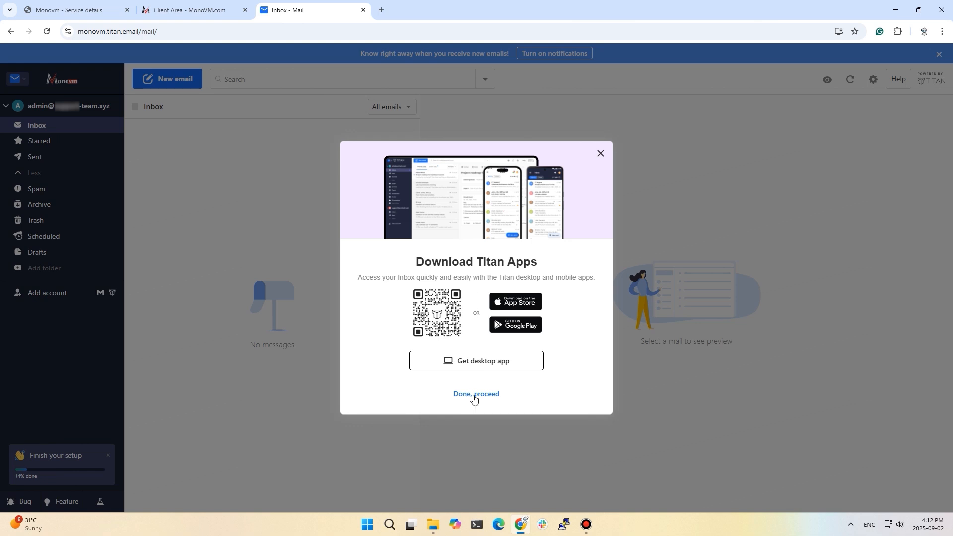
left_click(474, 395)
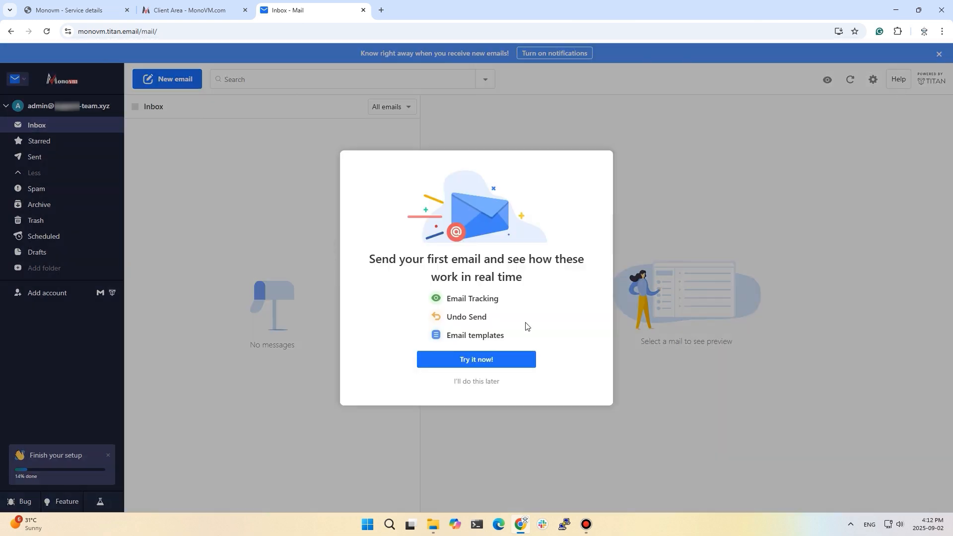
left_click(476, 385)
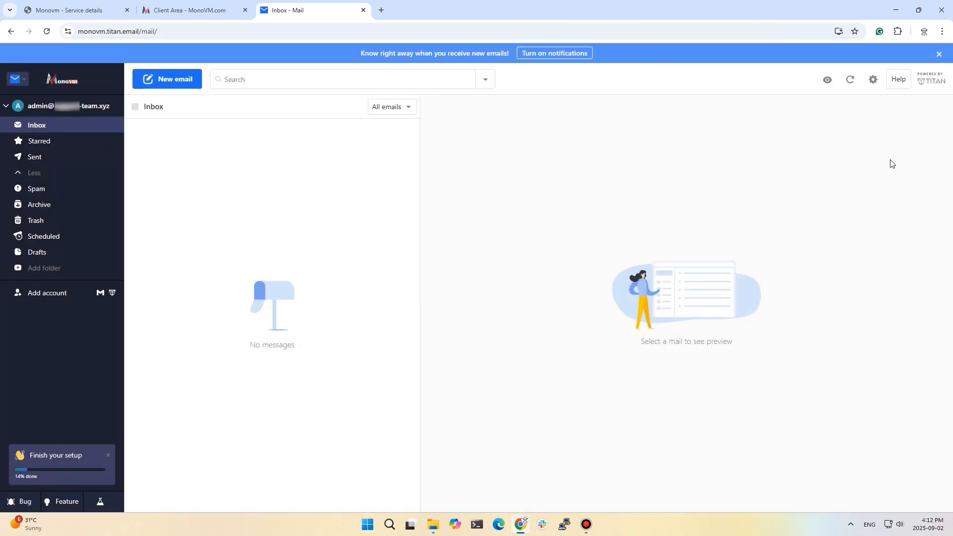
Step: Enable Titan on other apps from settings and open the IMAP/POP setup guide
left_click(872, 81)
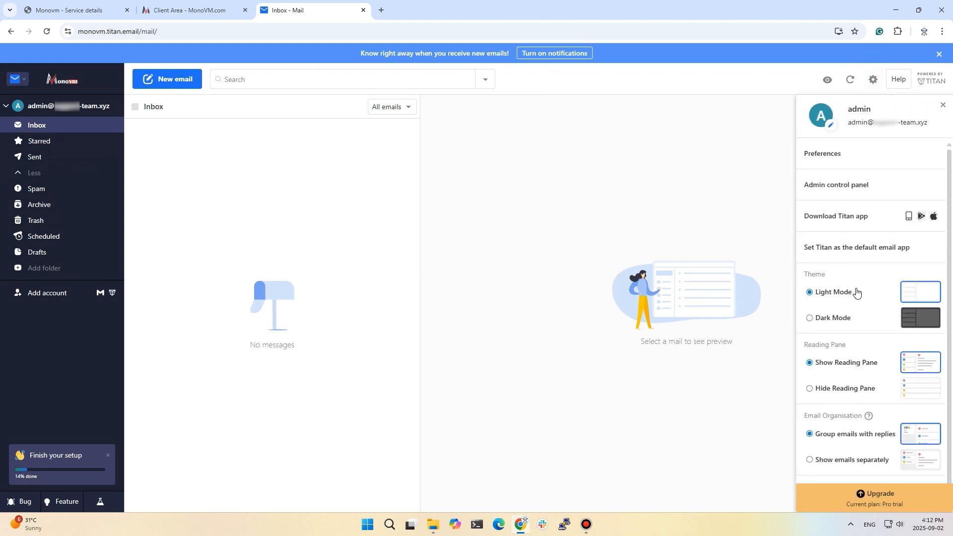
scroll(857, 293, "down", 3)
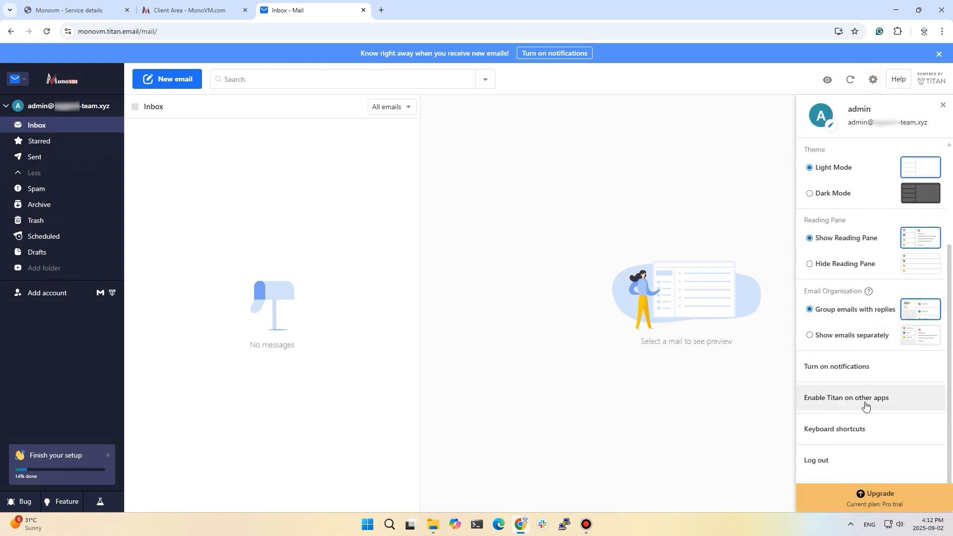
left_click(823, 403)
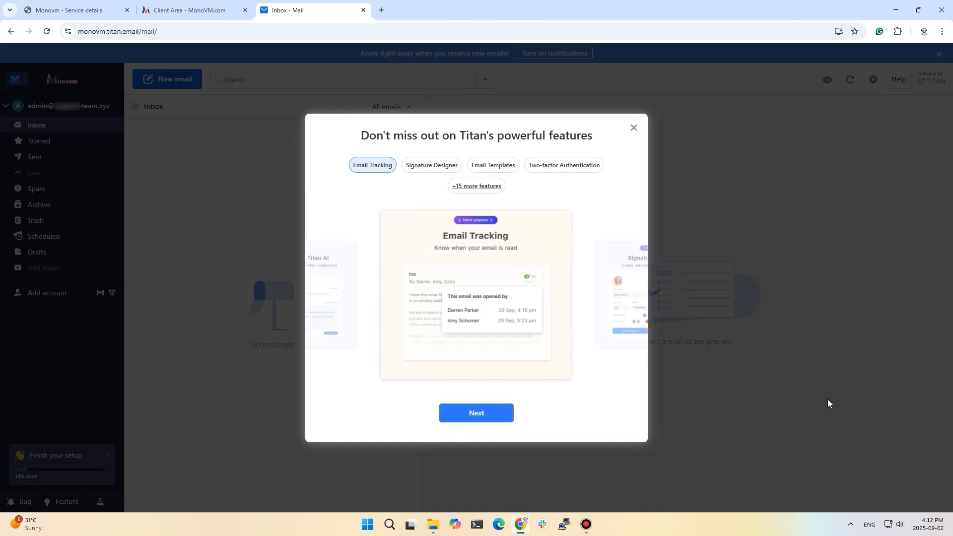
left_click(498, 415)
left_click(497, 414)
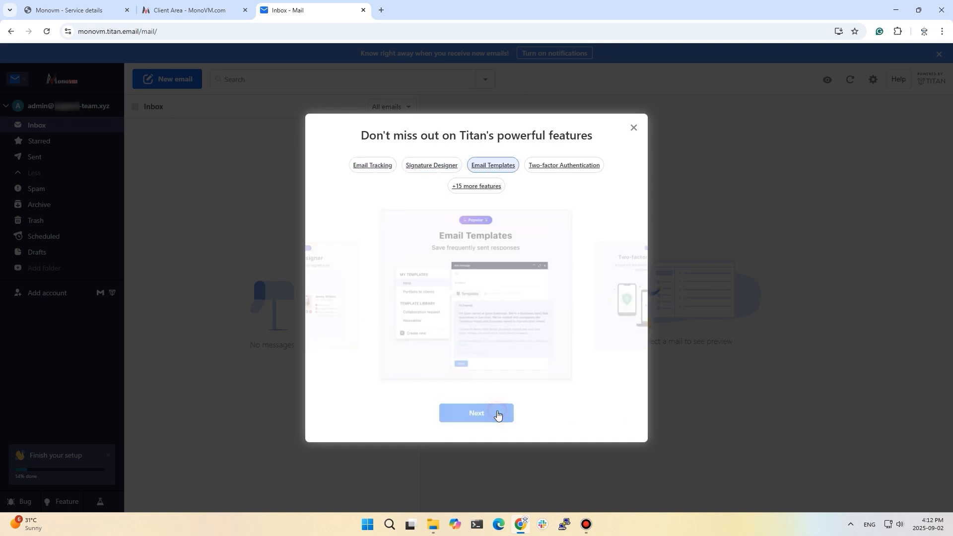
left_click(498, 415)
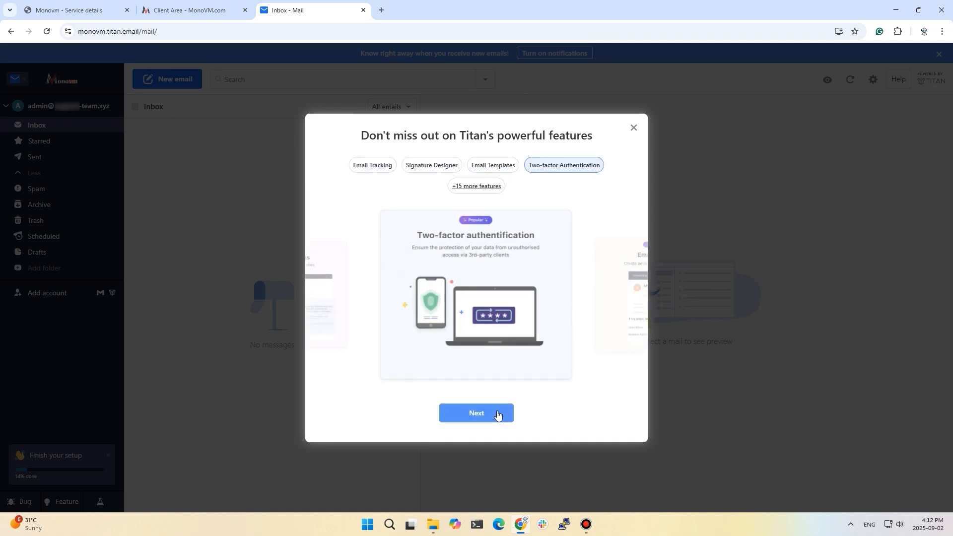
left_click(497, 414)
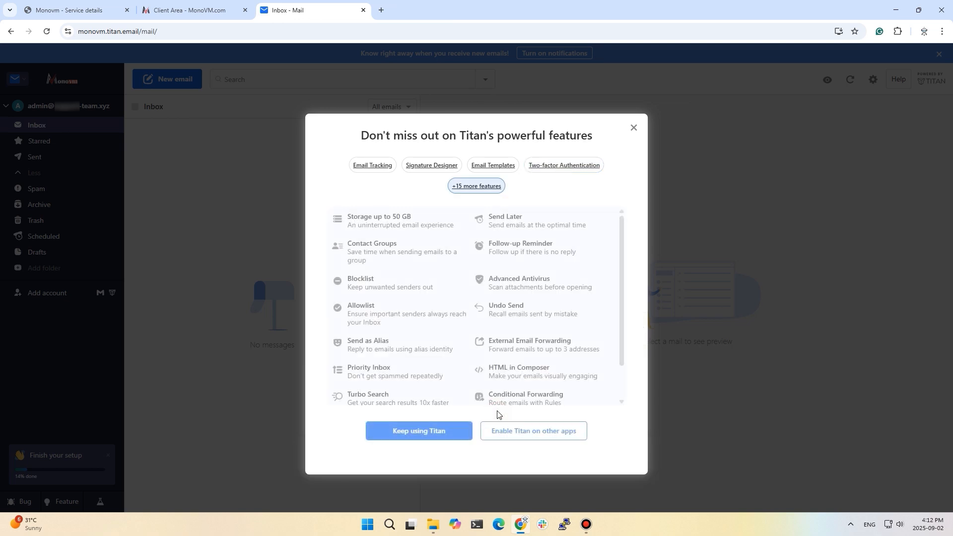
left_click(522, 434)
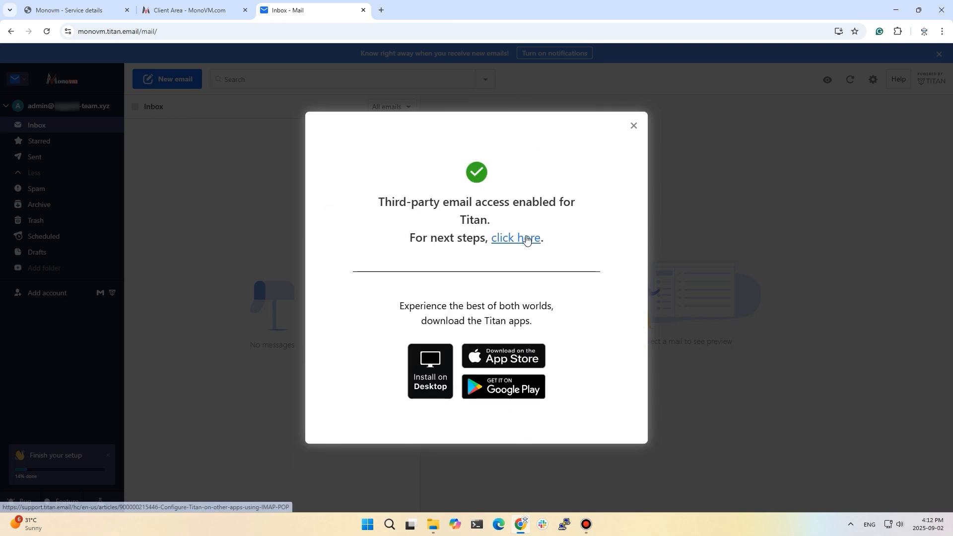
left_click(527, 239)
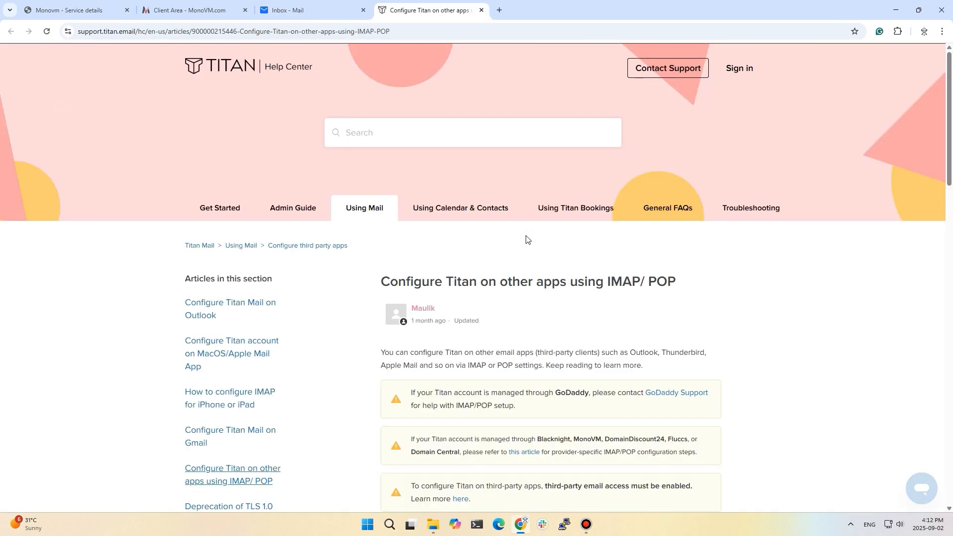
Step: Open the MonoVM-specific IMAP/POP article and highlight its 'Configure using IMAP' section
scroll(549, 336, "down", 1)
scroll(549, 336, "down", 1)
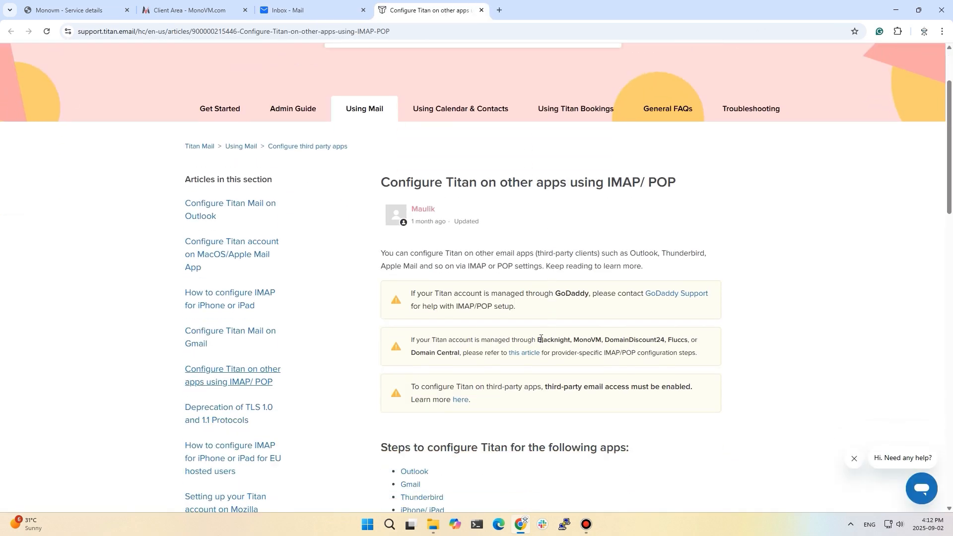
left_click_drag(536, 340, 655, 340)
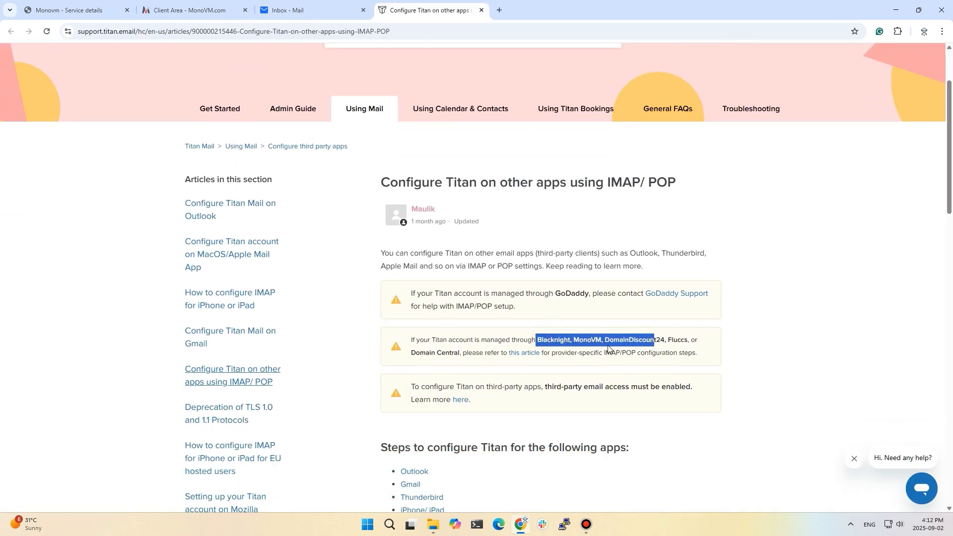
double_click(588, 340)
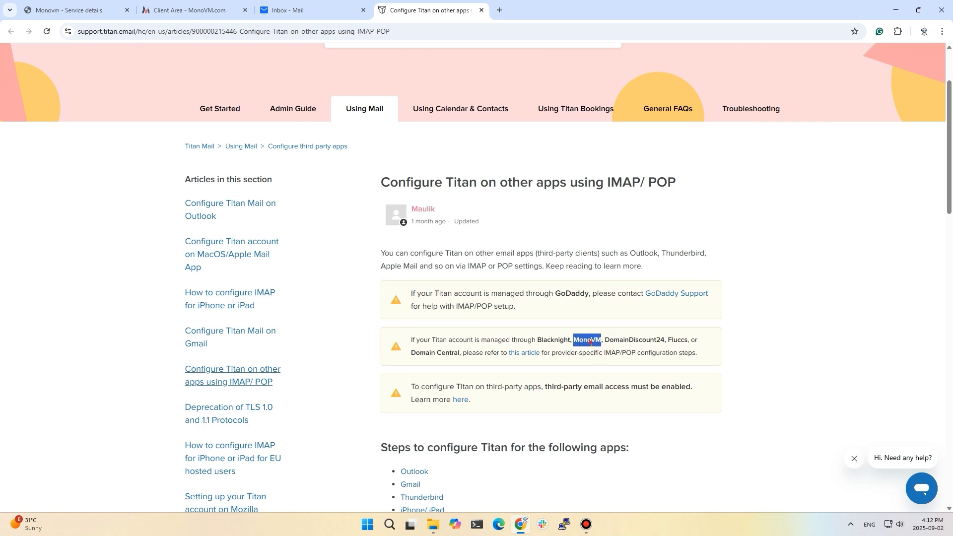
left_click(525, 353)
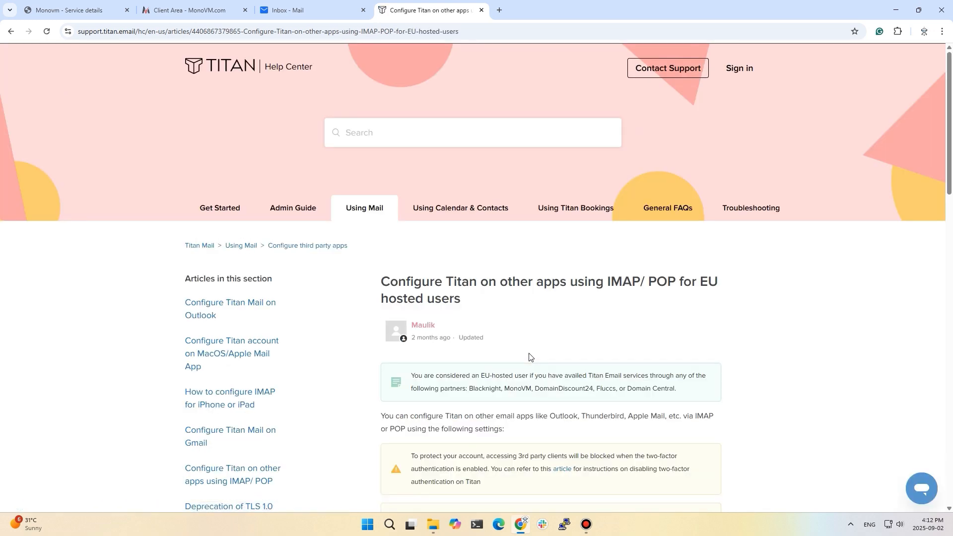
scroll(545, 336, "down", 5)
scroll(541, 286, "down", 3)
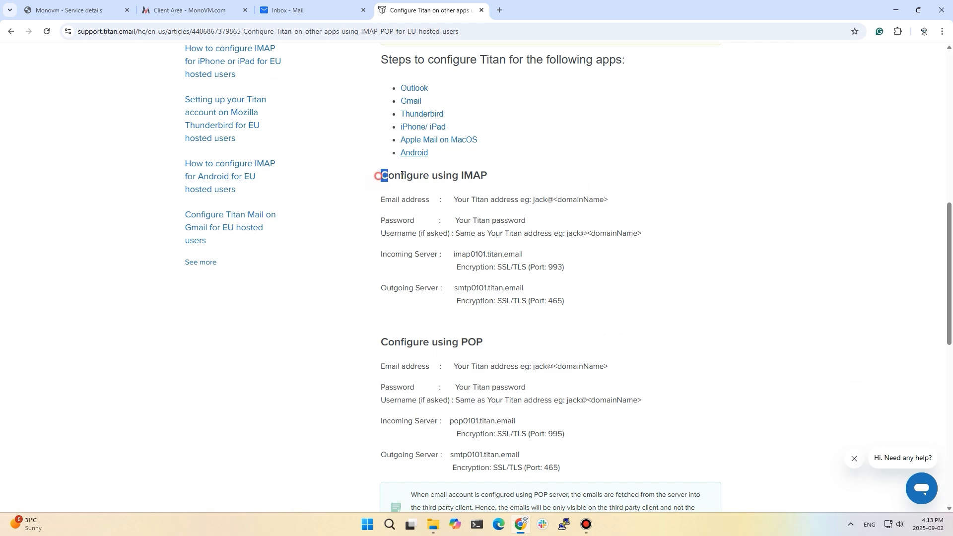
left_click_drag(379, 177, 488, 174)
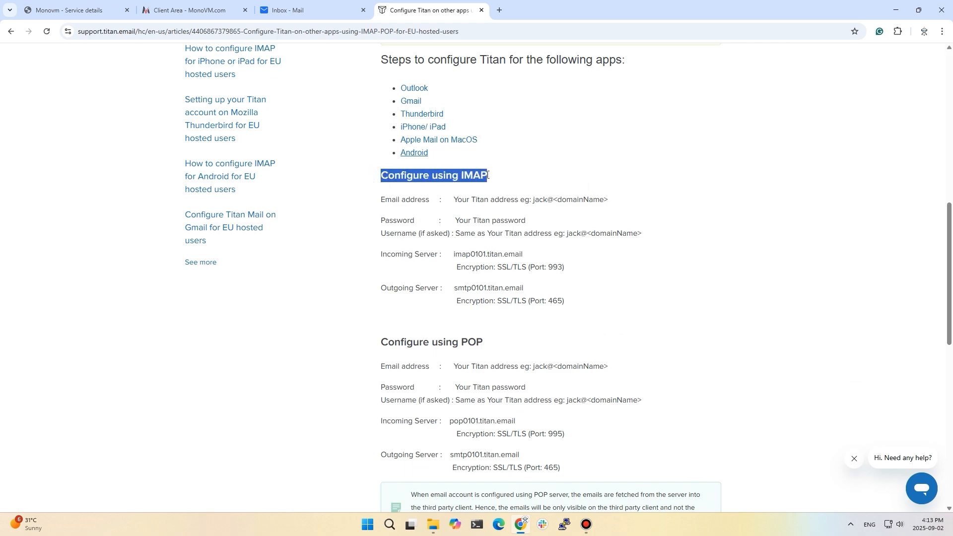
left_click(522, 529)
Step: Launch Outlook and choose File > Add Account, then return to the Titan Mail tab in Chrome
double_click(17, 25)
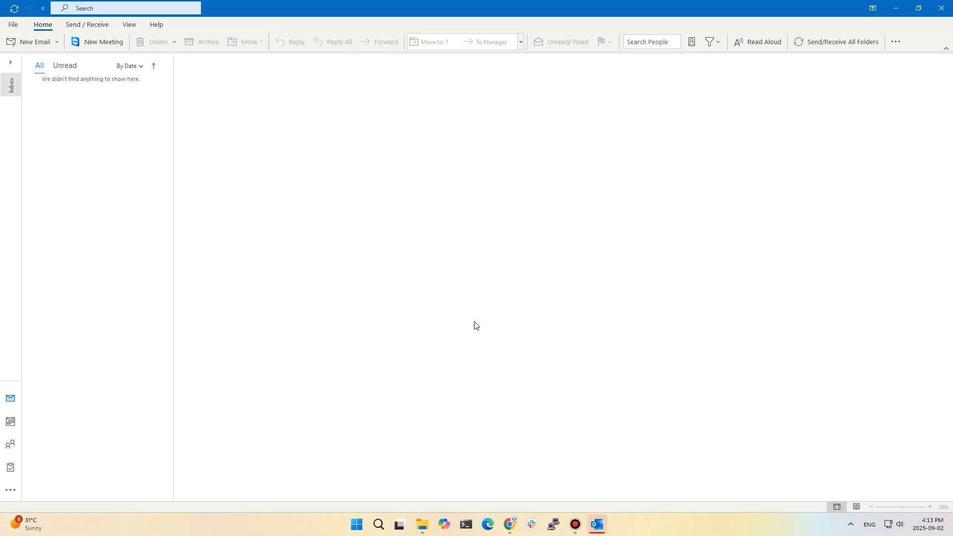
left_click(15, 25)
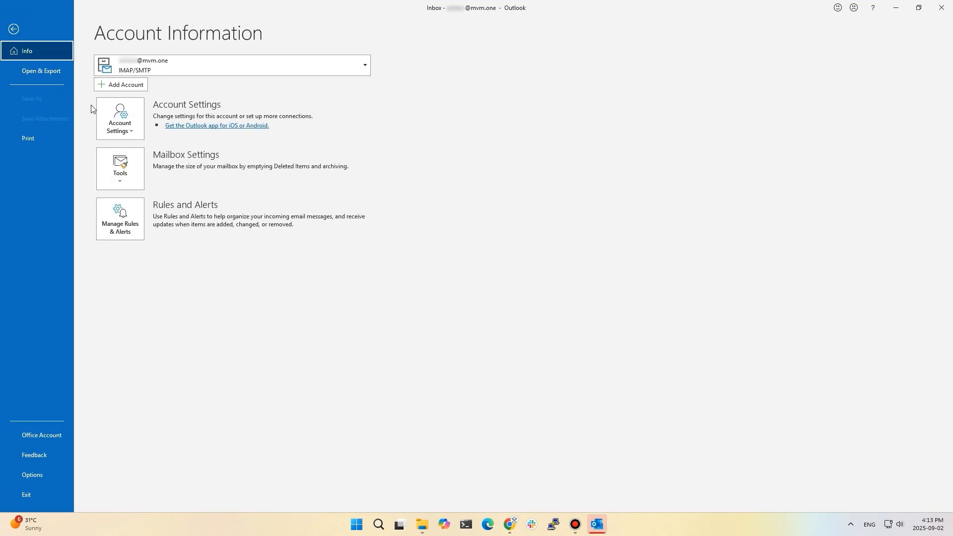
left_click(122, 85)
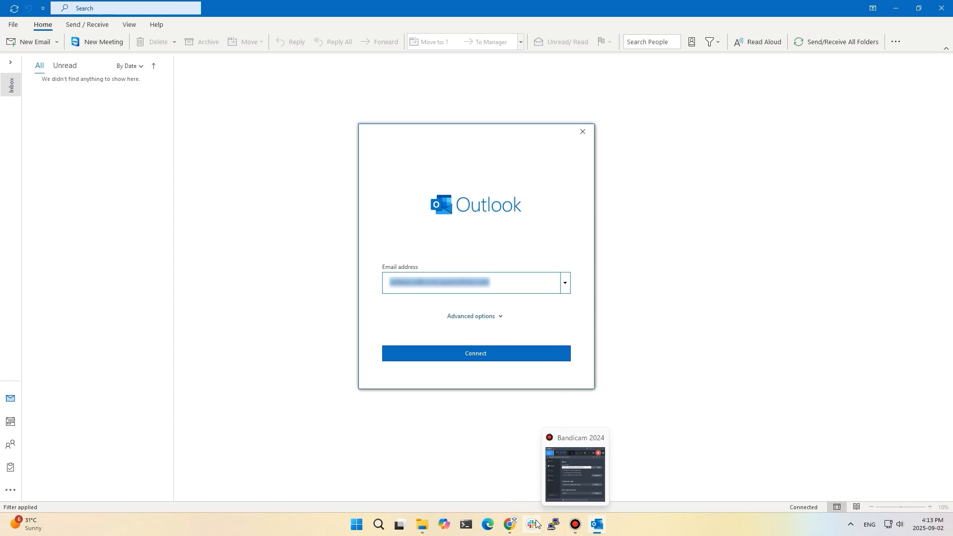
left_click(509, 522)
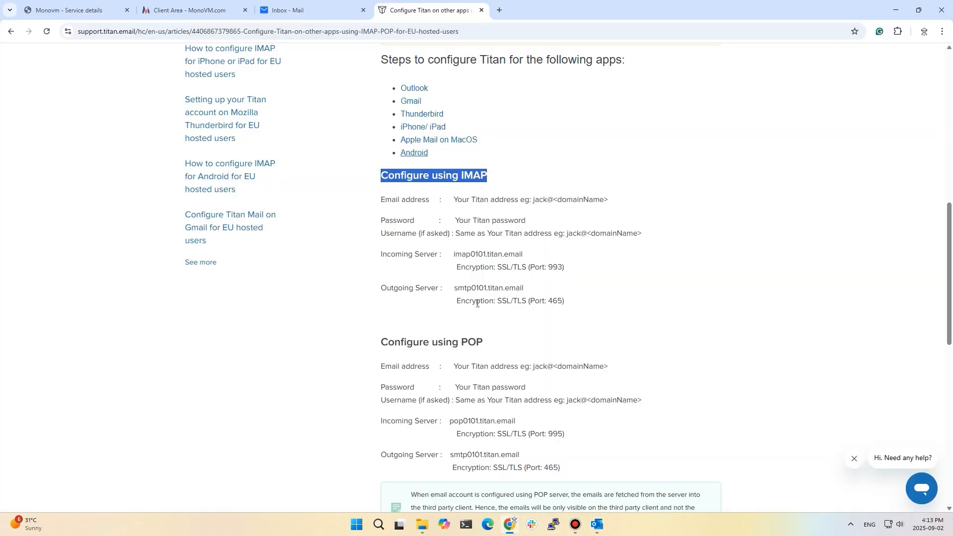
left_click(314, 10)
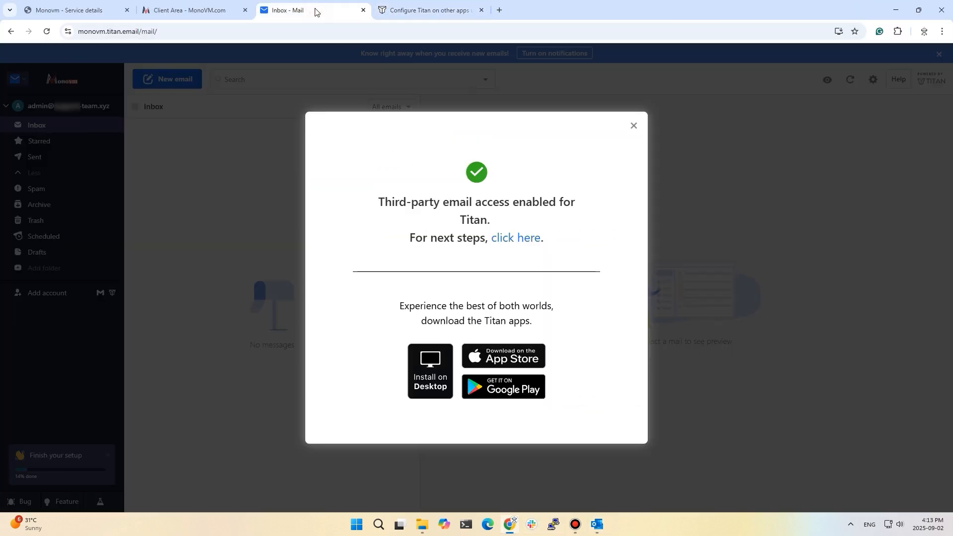
Step: Copy the new admin mailbox address from the MonoVM client area and return to Outlook
left_click(634, 126)
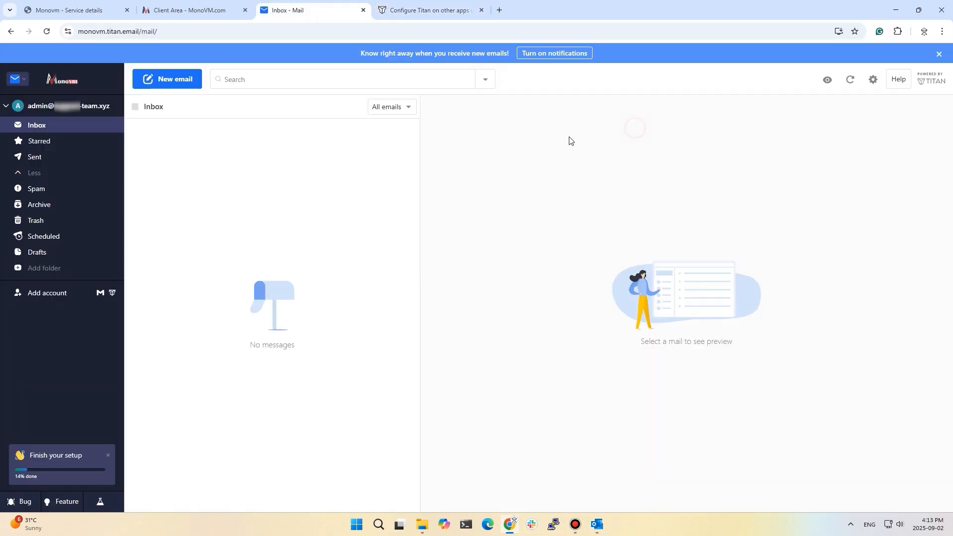
left_click(226, 3)
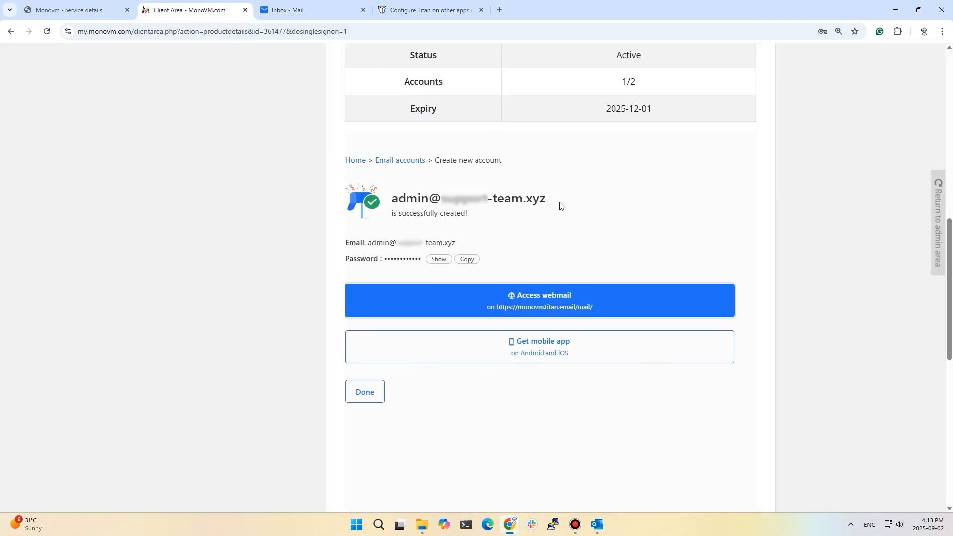
left_click_drag(560, 206, 390, 201)
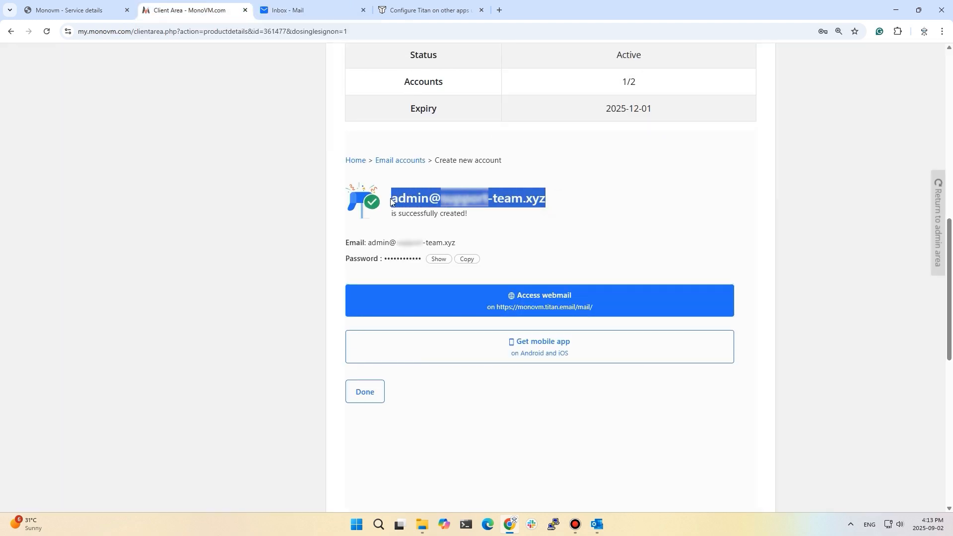
right_click(430, 203)
left_click(463, 210)
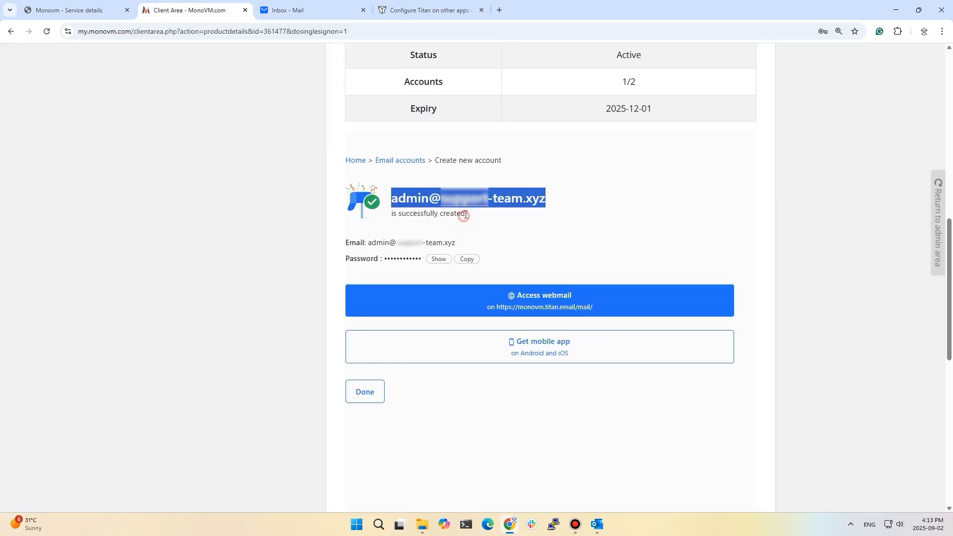
left_click(603, 530)
Step: Connect Outlook with the pasted admin address and password, then open Change Account Settings after the failure
left_click(505, 282)
key("ctrl+a")
key("ctrl+v")
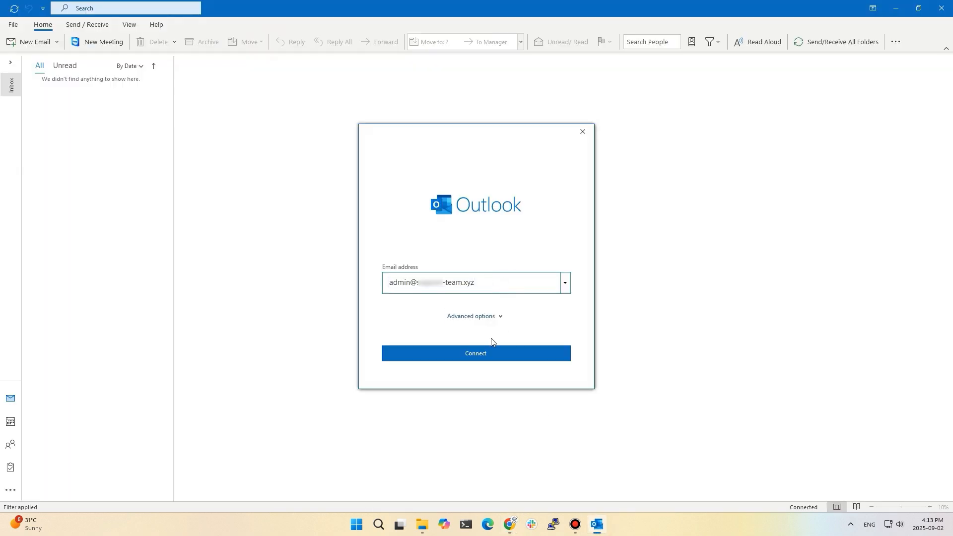
left_click(481, 348)
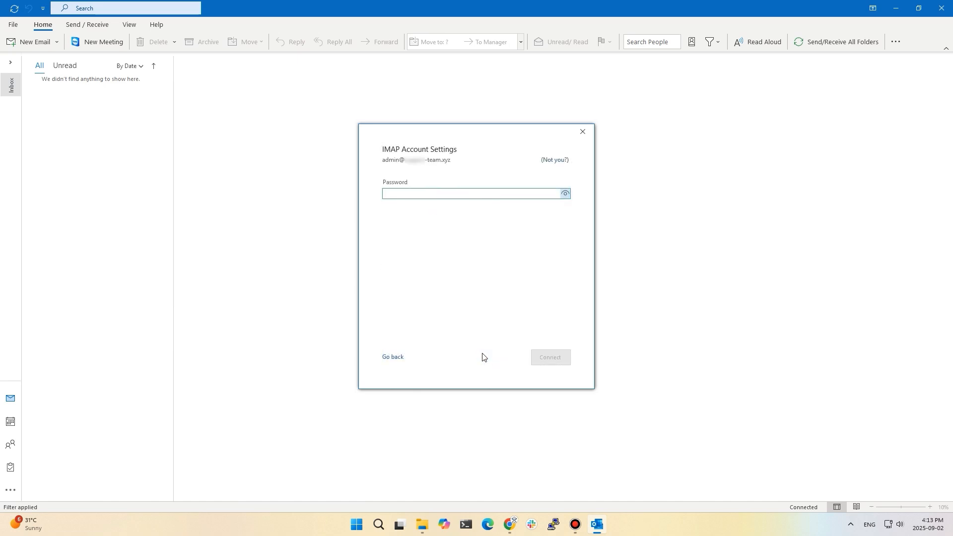
type("*******")
left_click(561, 362)
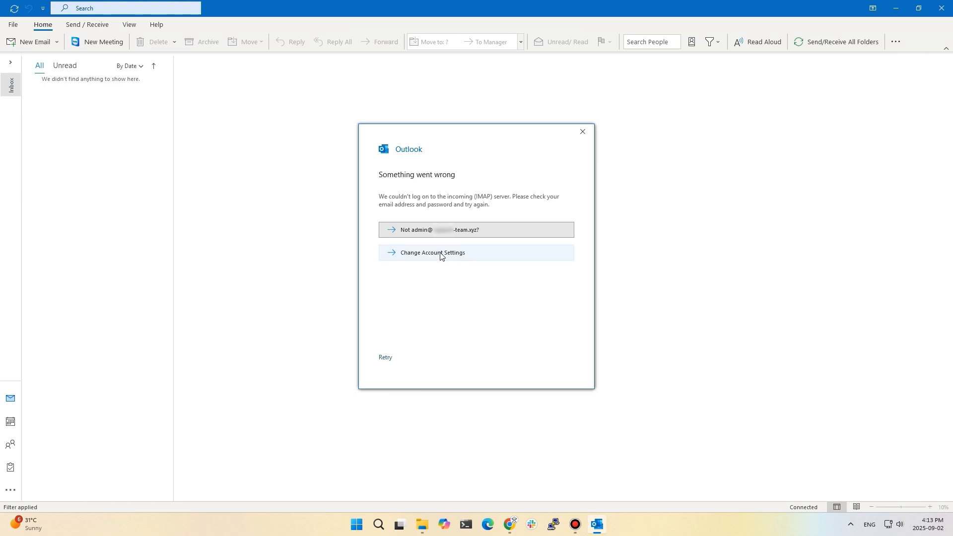
left_click(440, 254)
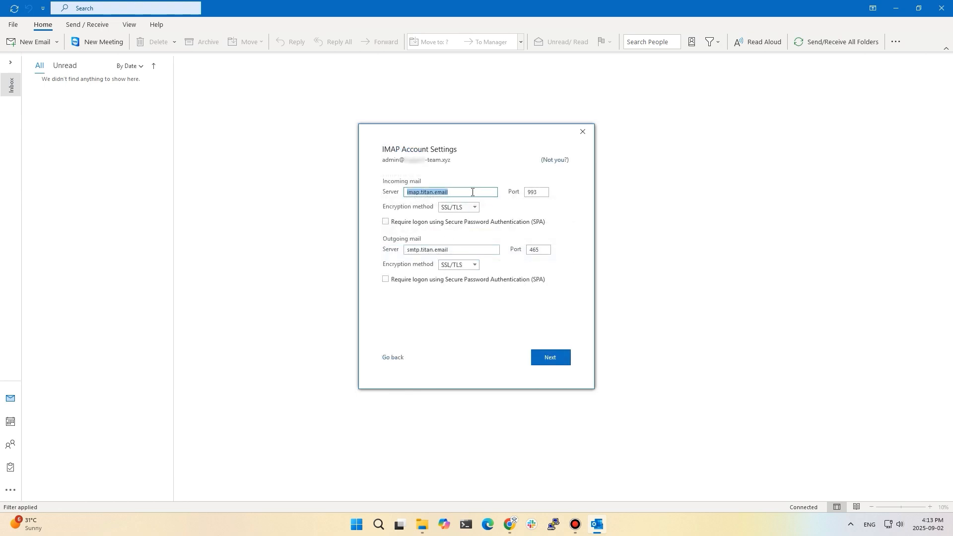
Step: Set Outlook's incoming server to imap0101.titan.email, copied from the help article
left_click(509, 526)
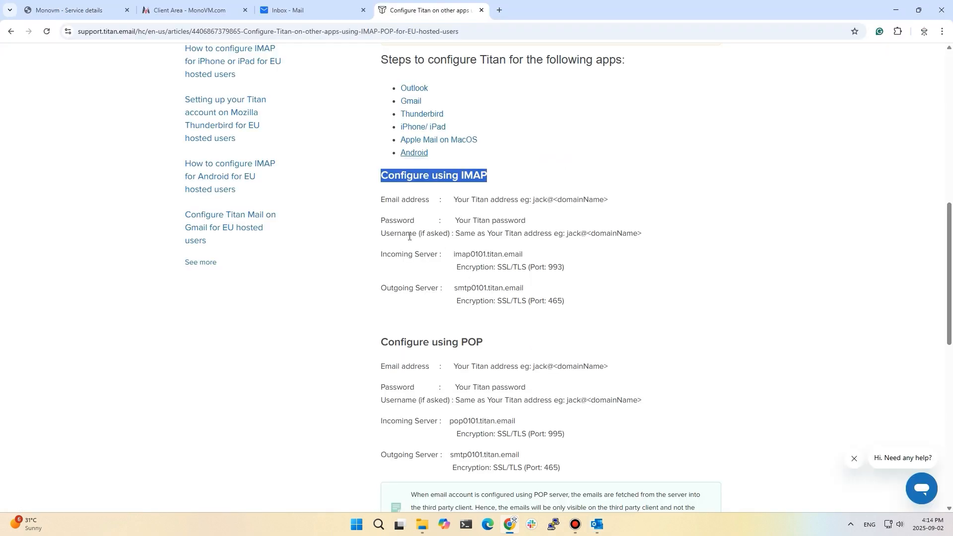
left_click_drag(451, 253, 524, 254)
left_click(524, 254)
triple_click(457, 254)
right_click(515, 255)
left_click(541, 267)
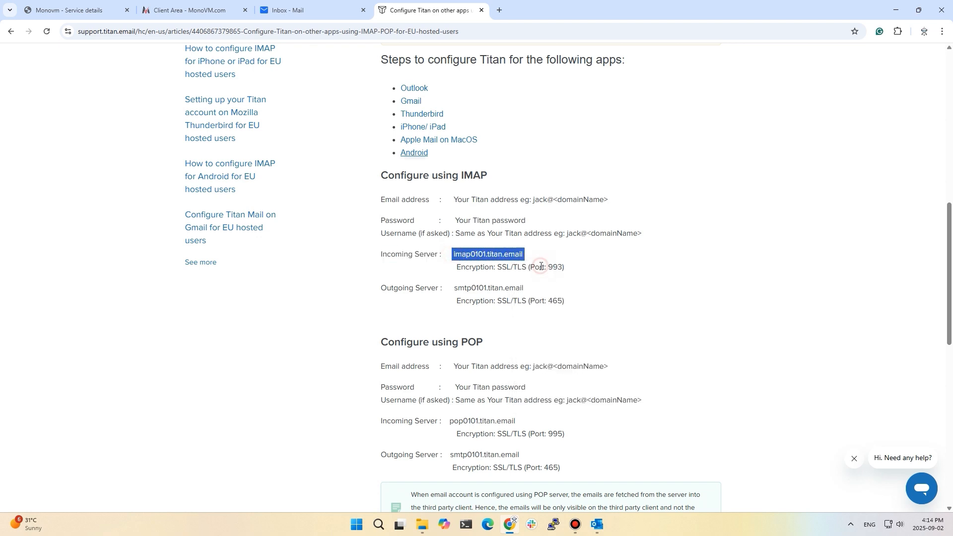
left_click(593, 522)
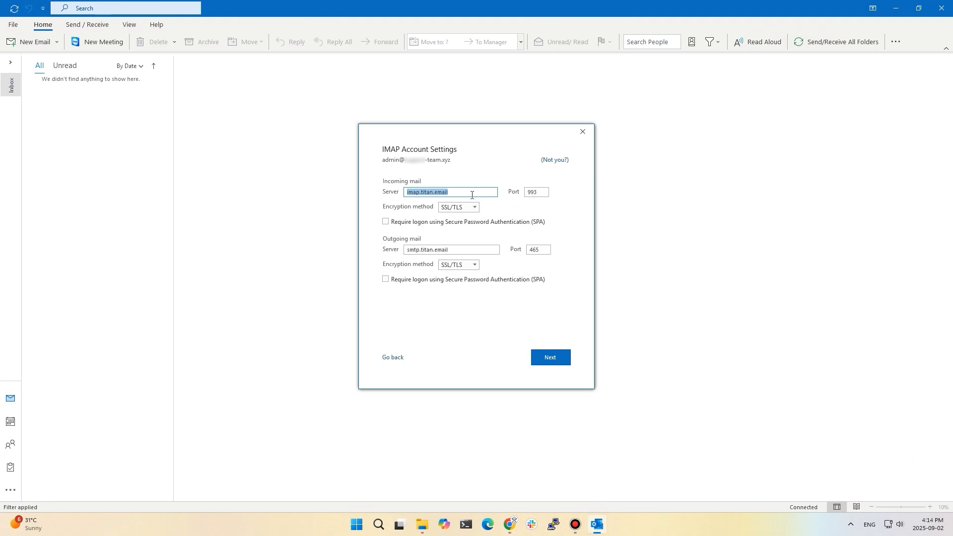
key("ctrl+v")
key("Home")
key("Delete")
Step: Copy smtp0101.titan.email from the article and select Outlook's old outgoing server smtp.titan.email
left_click(512, 504)
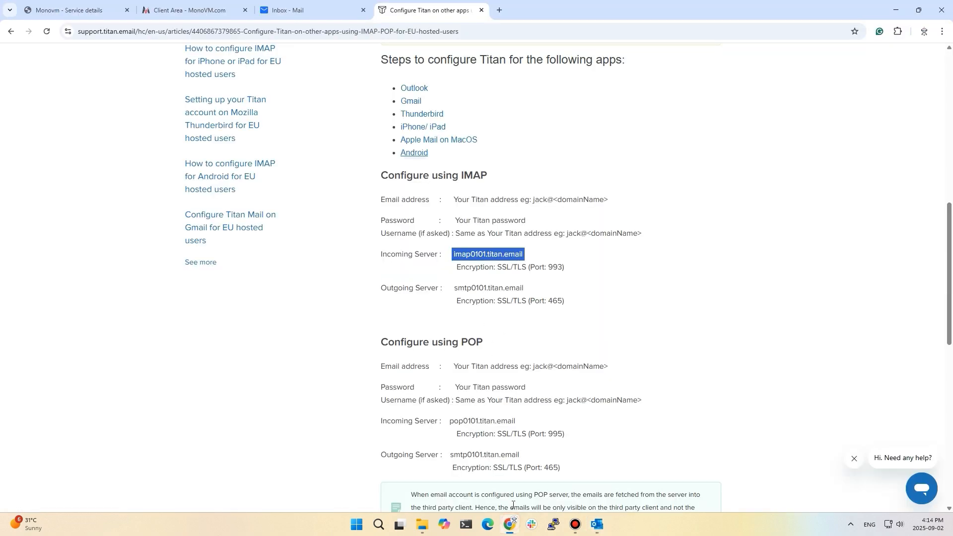
triple_click(505, 289)
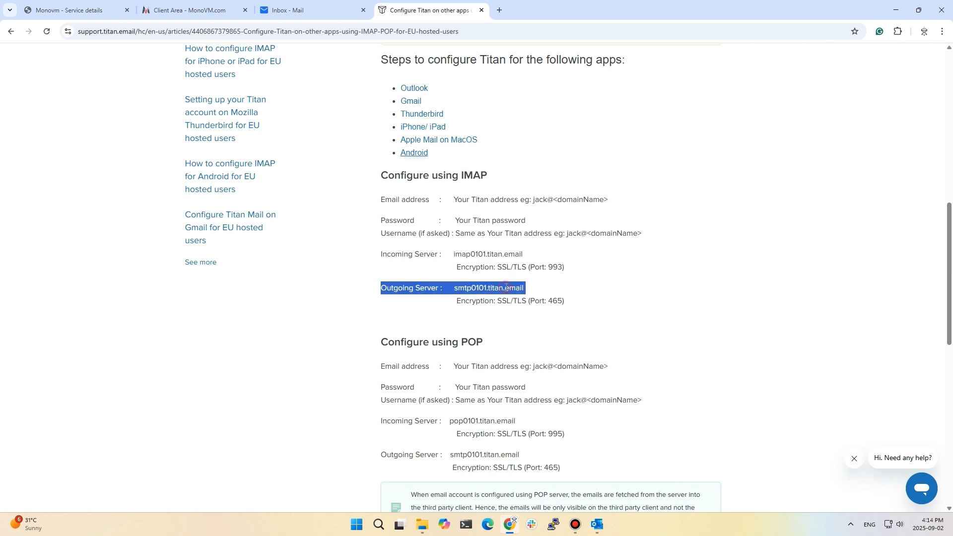
left_click_drag(529, 288, 458, 292)
right_click(458, 292)
left_click(484, 302)
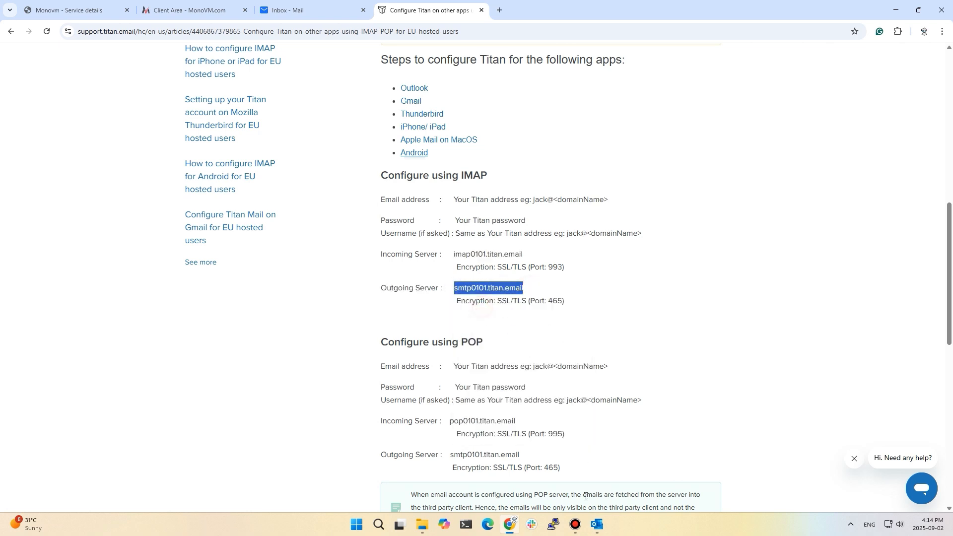
left_click(597, 524)
left_click_drag(466, 251, 372, 255)
Step: Enter smtp0101.titan.email as the outgoing SMTP server, connect the account, and confirm it was added
key("ctrl+v")
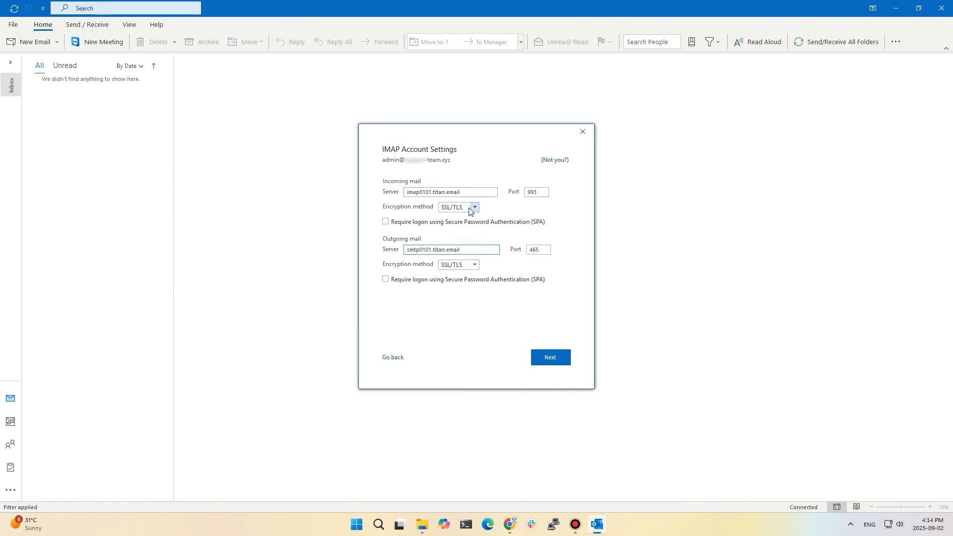
left_click(550, 357)
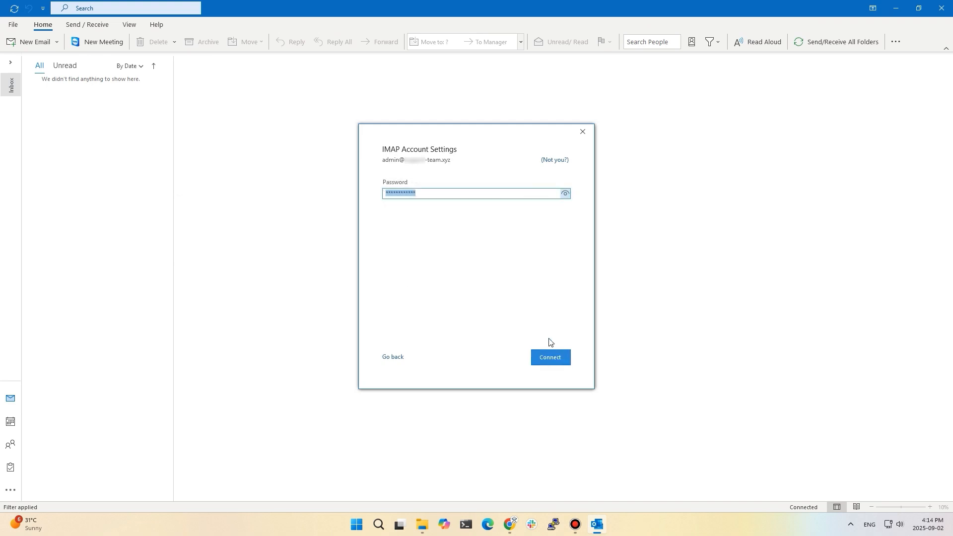
left_click(551, 355)
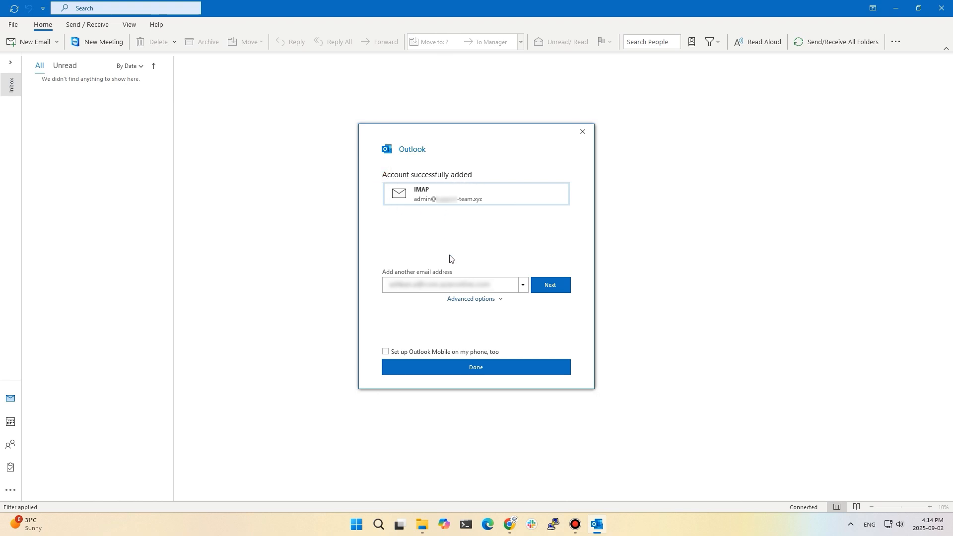
left_click(476, 370)
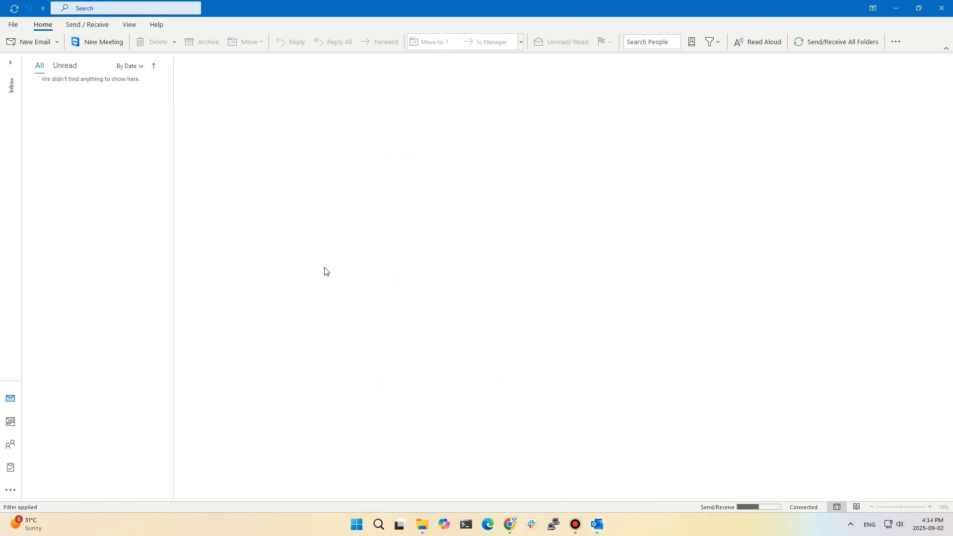